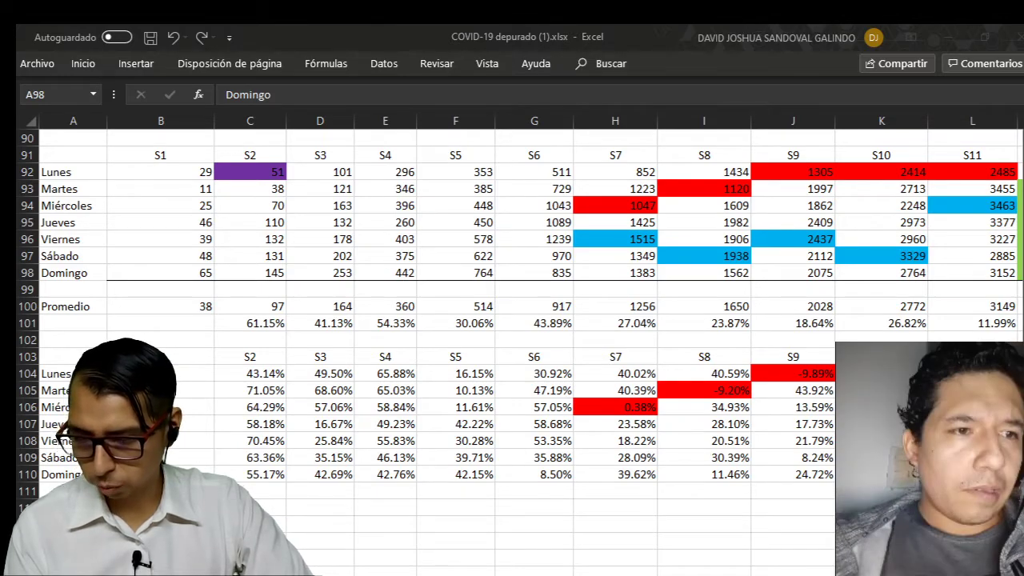
# - Open the PM chart sheet and examine the most recent stretch of the daily cases curve against the moving averages
pyautogui.hotkey('alt', 'Tab')
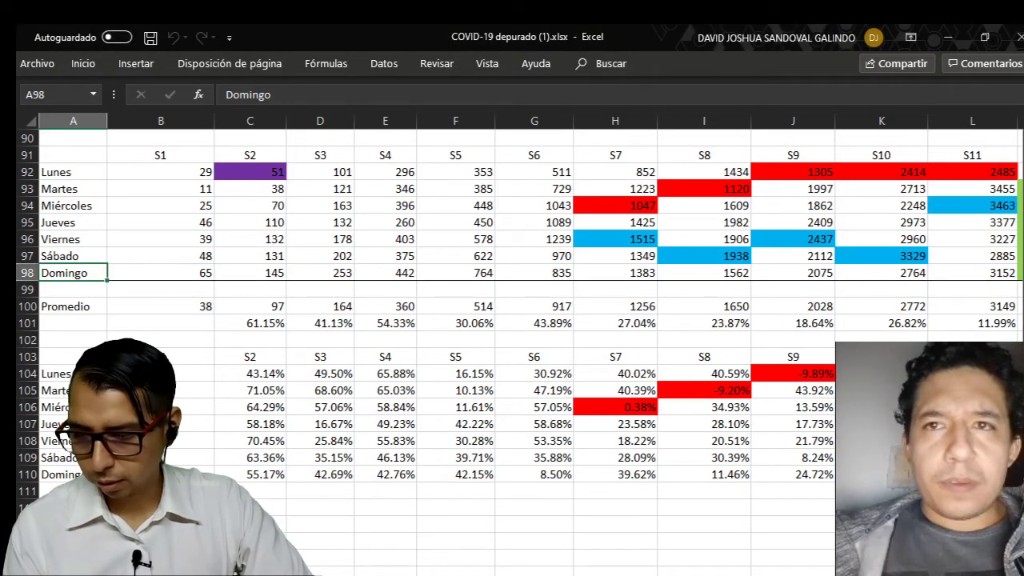
pyautogui.hotkey('ctrl', 'pageup')
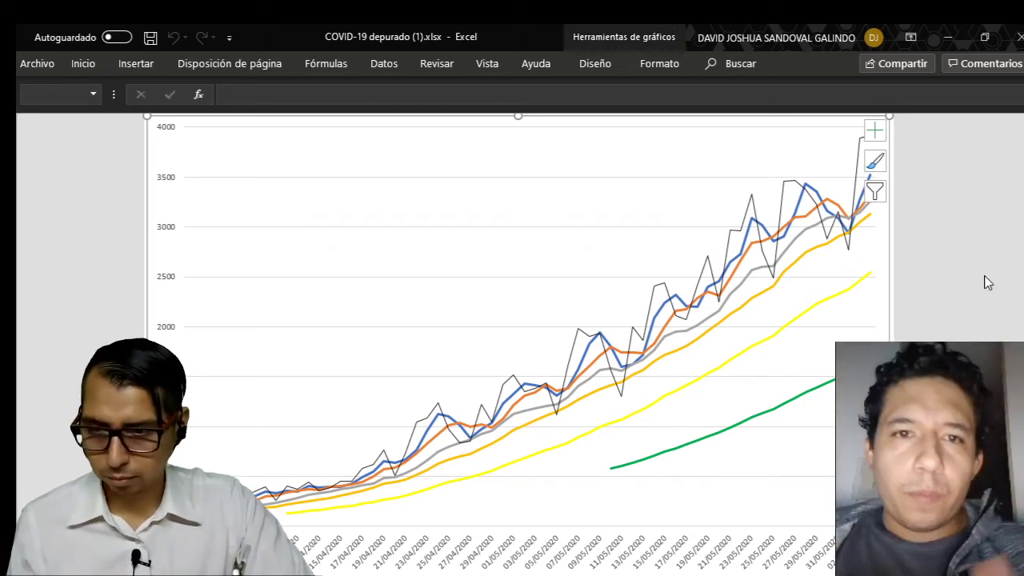
pyautogui.keyDown('ctrl'); pyautogui.scroll(2, 984, 277); pyautogui.keyUp('ctrl')
pyautogui.hscroll(2, 974, 328)
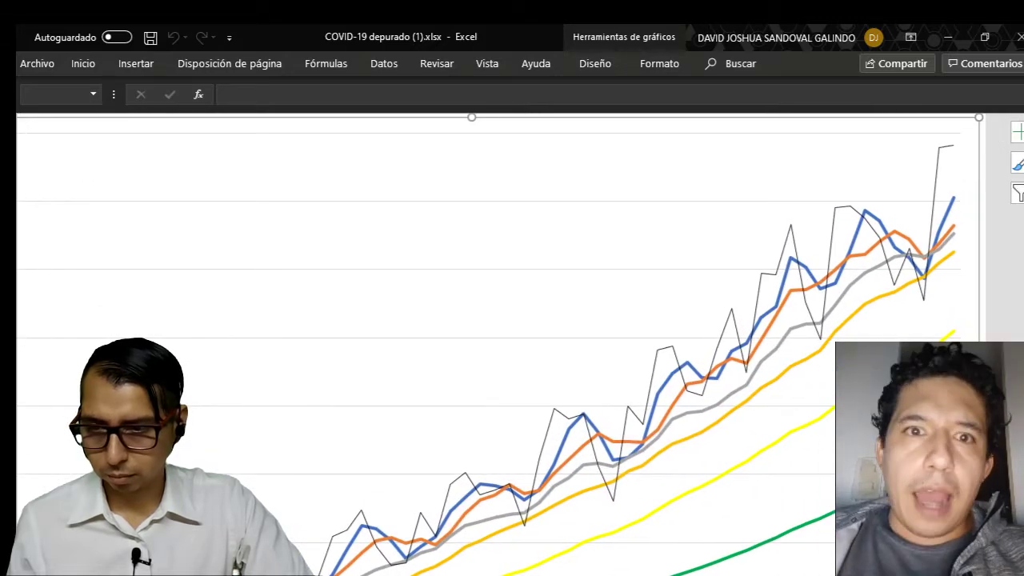
pyautogui.click(1016, 214)
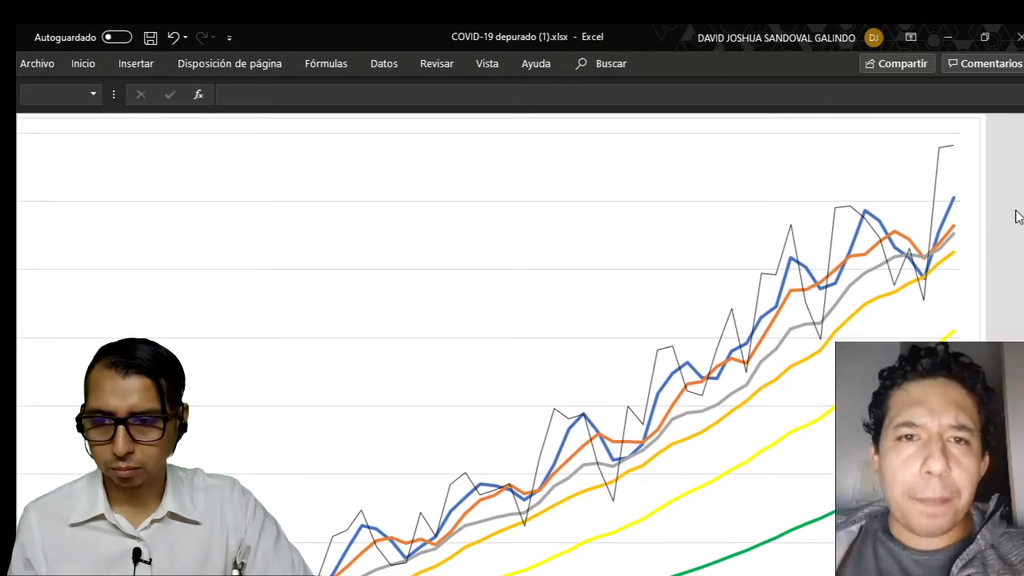
pyautogui.scroll(-3, 496, 344)
pyautogui.scroll(4, 496, 344)
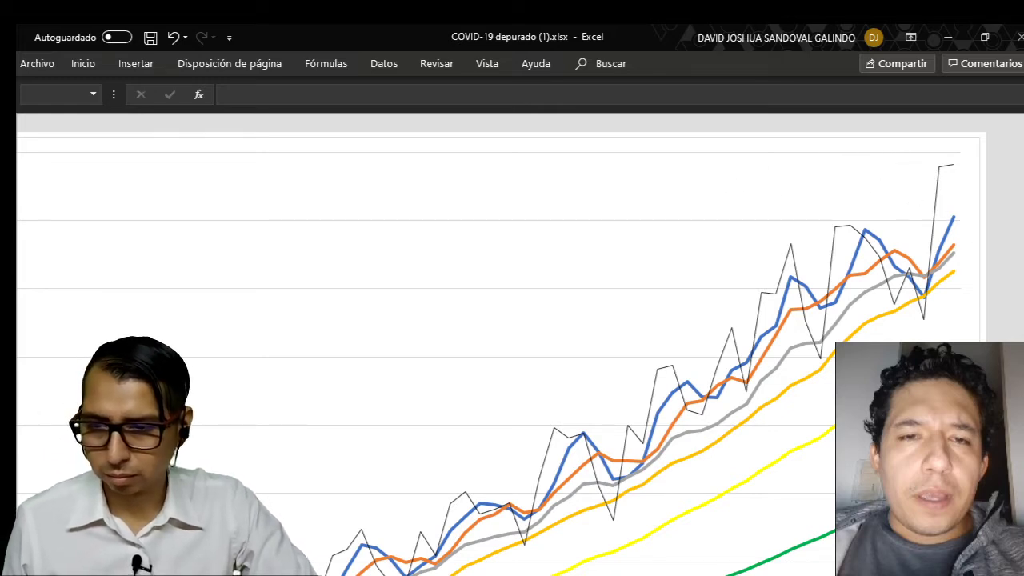
pyautogui.hscroll(-3, 512, 352)
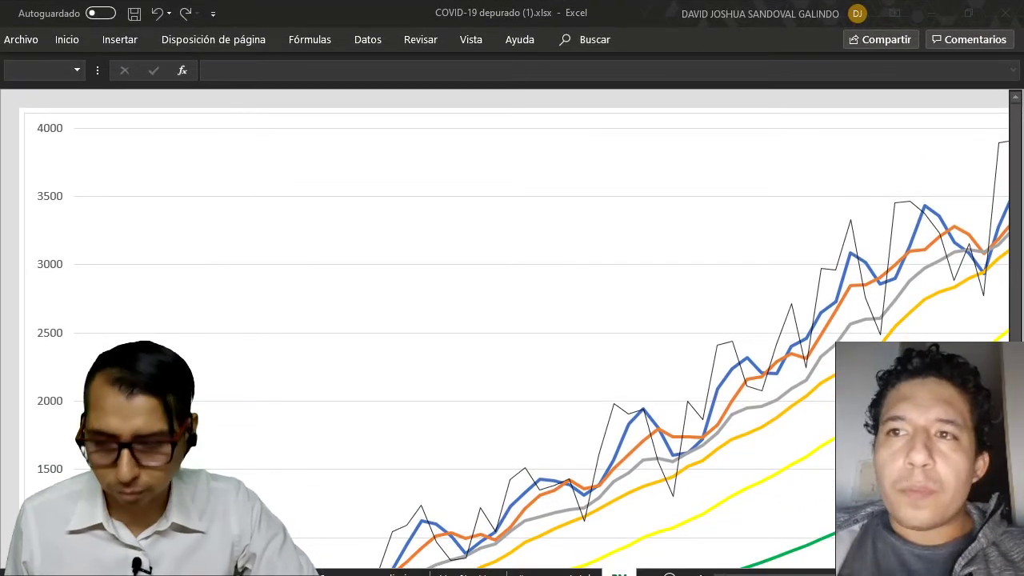
pyautogui.moveTo(995, 261); pyautogui.dragTo(919, 256)
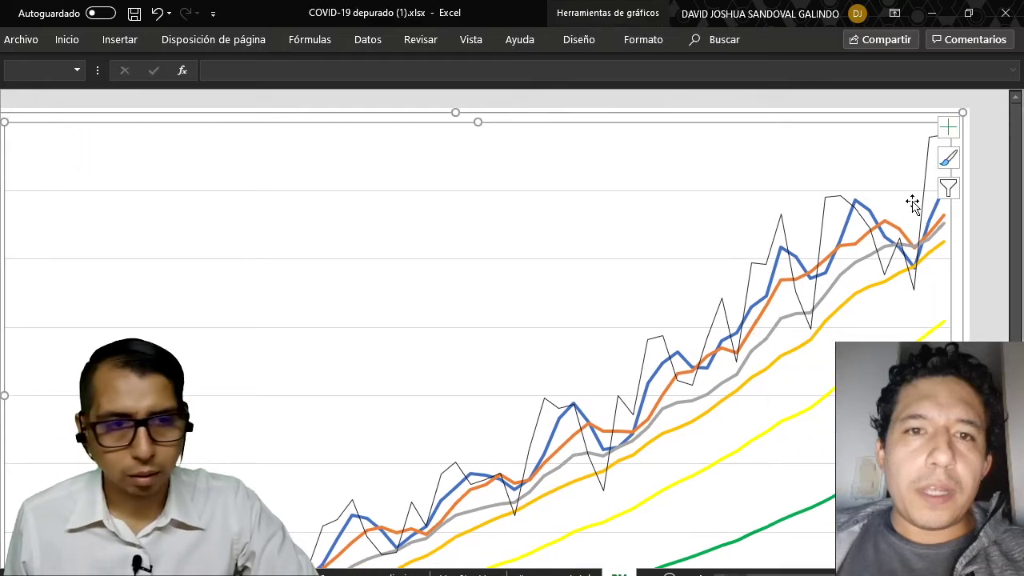
pyautogui.click(991, 160)
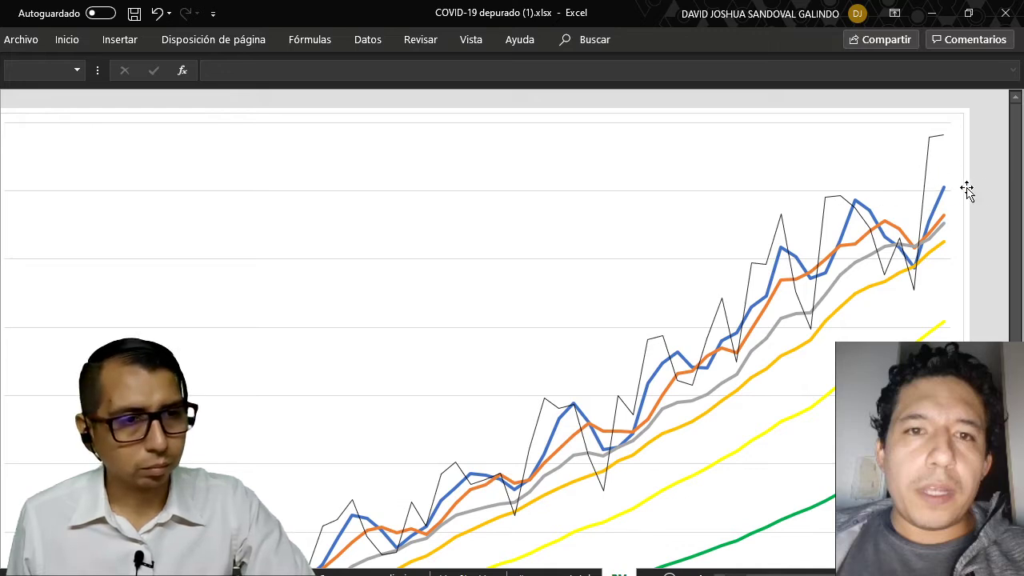
pyautogui.click(954, 125)
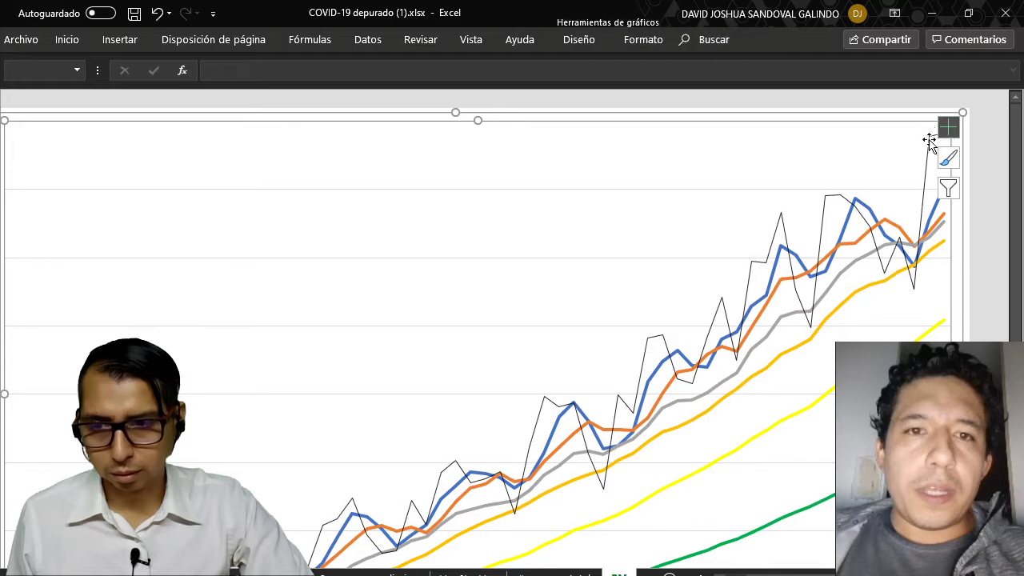
pyautogui.click(984, 182)
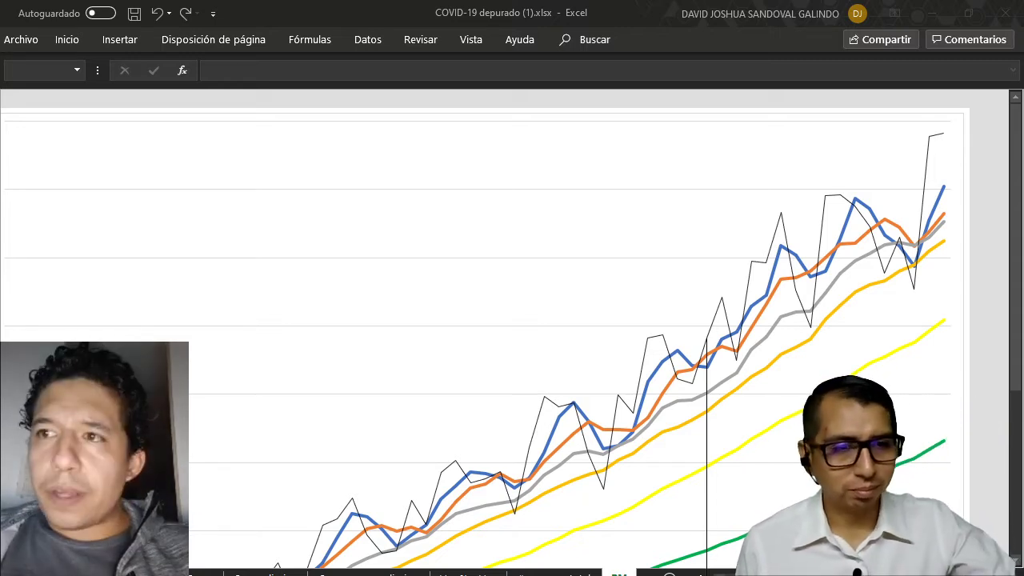
# - Examine the chart's late peaks and troughs, its date axis and the legend of moving-average series
pyautogui.moveTo(916, 252)
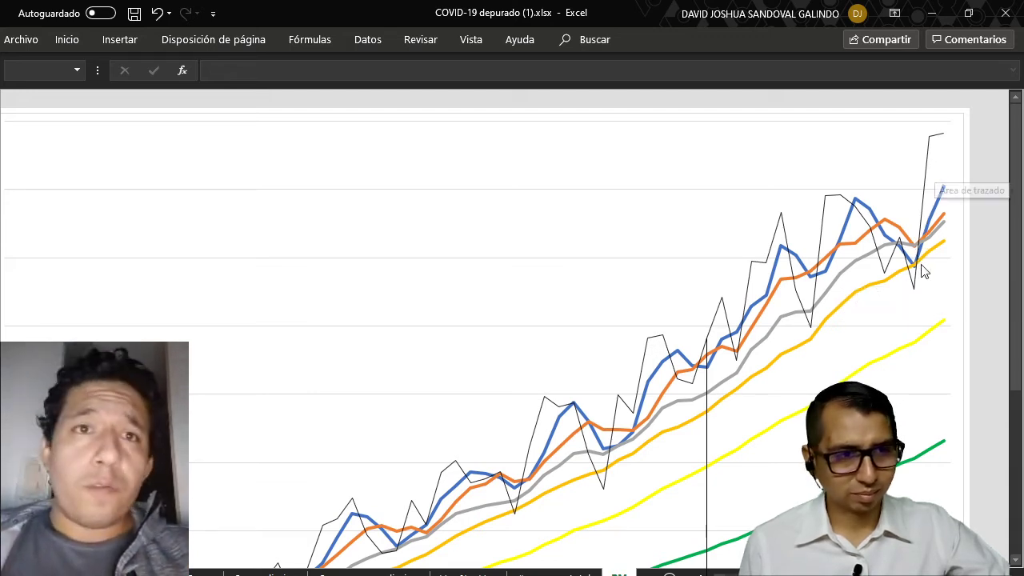
pyautogui.moveTo(932, 157)
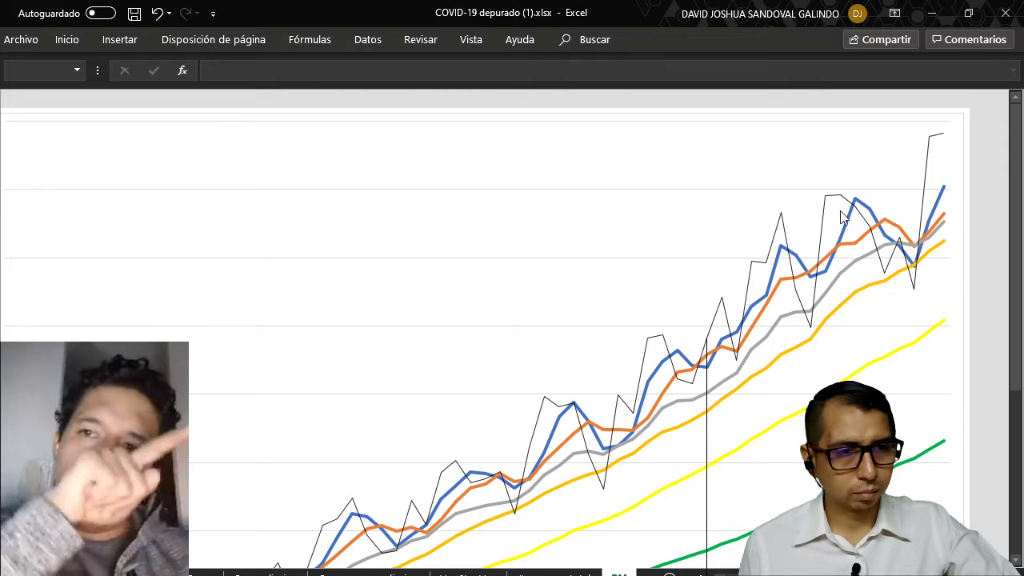
pyautogui.moveTo(830, 200)
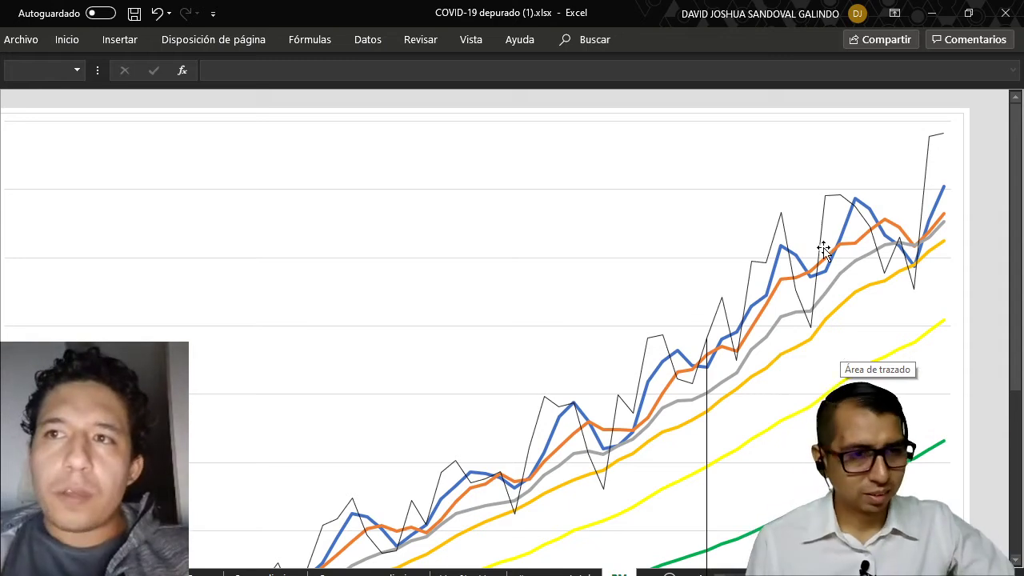
pyautogui.click(856, 356)
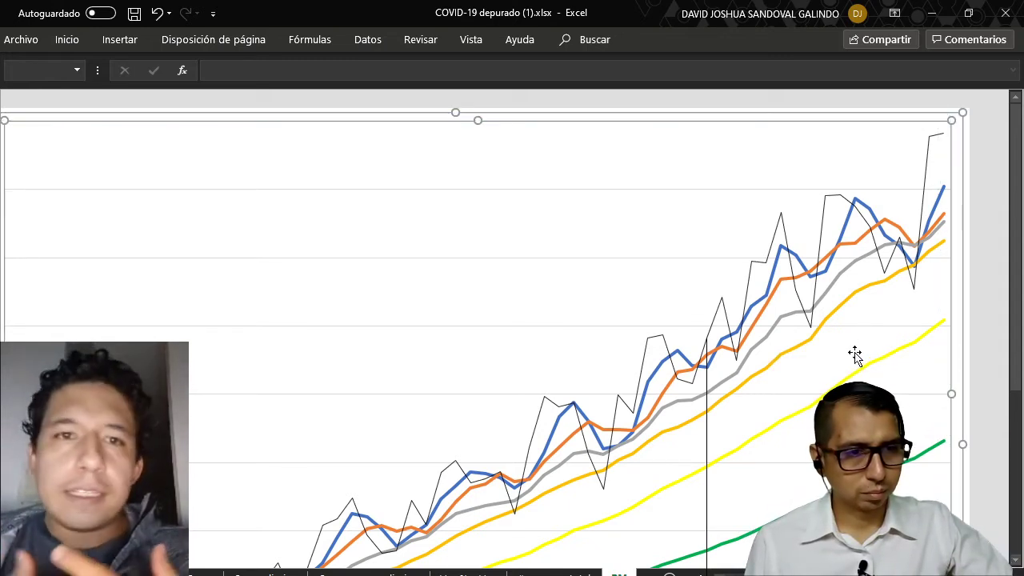
pyautogui.moveTo(855, 356); pyautogui.dragTo(896, 360)
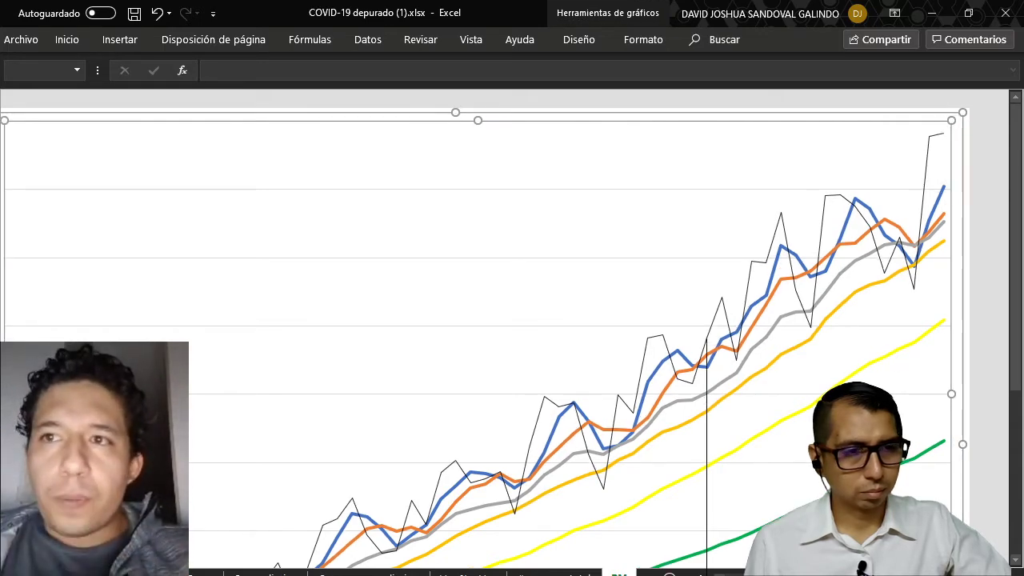
pyautogui.scroll(-4, 611, 420)
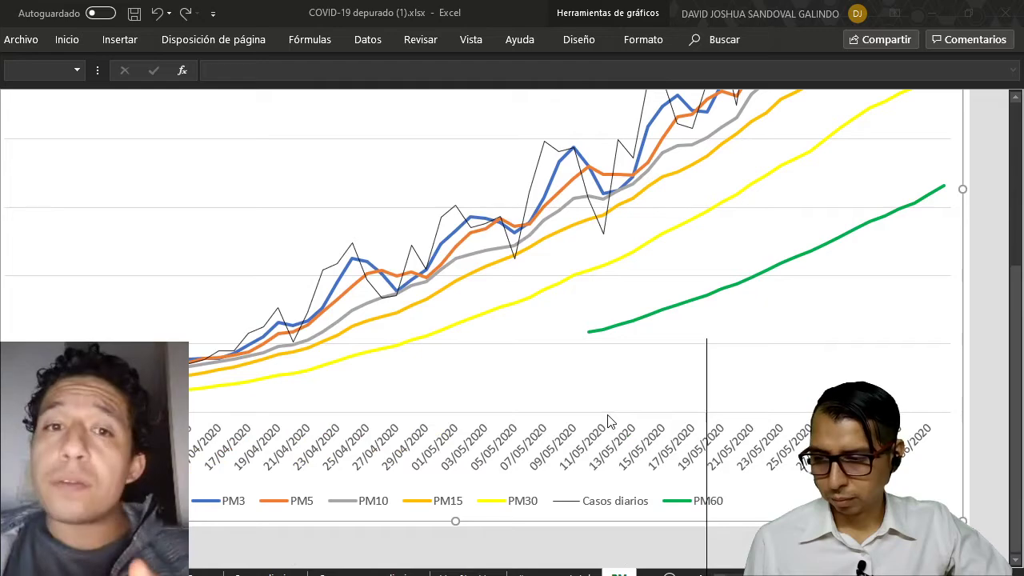
pyautogui.scroll(5, 767, 381)
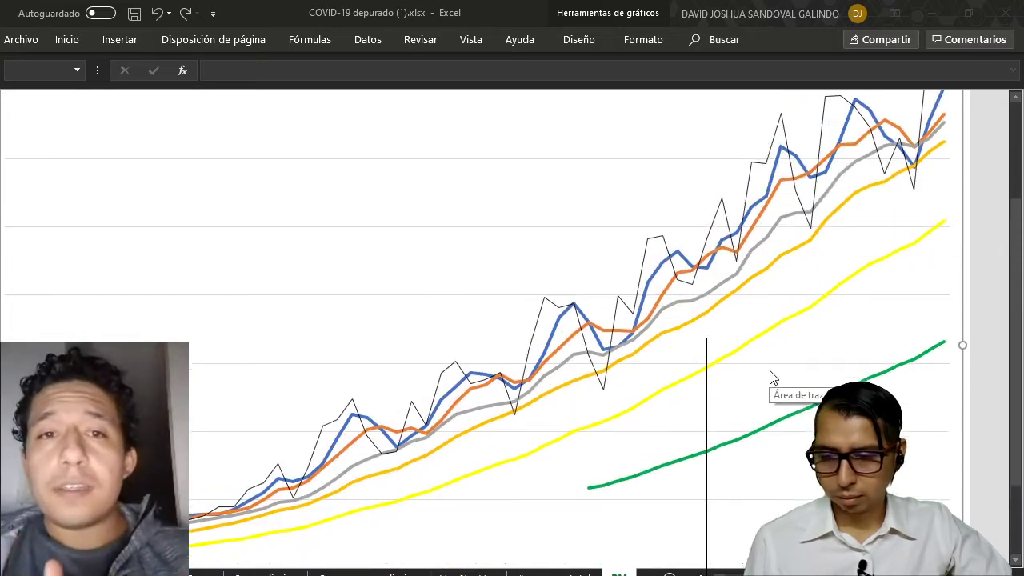
pyautogui.scroll(-5, 774, 365)
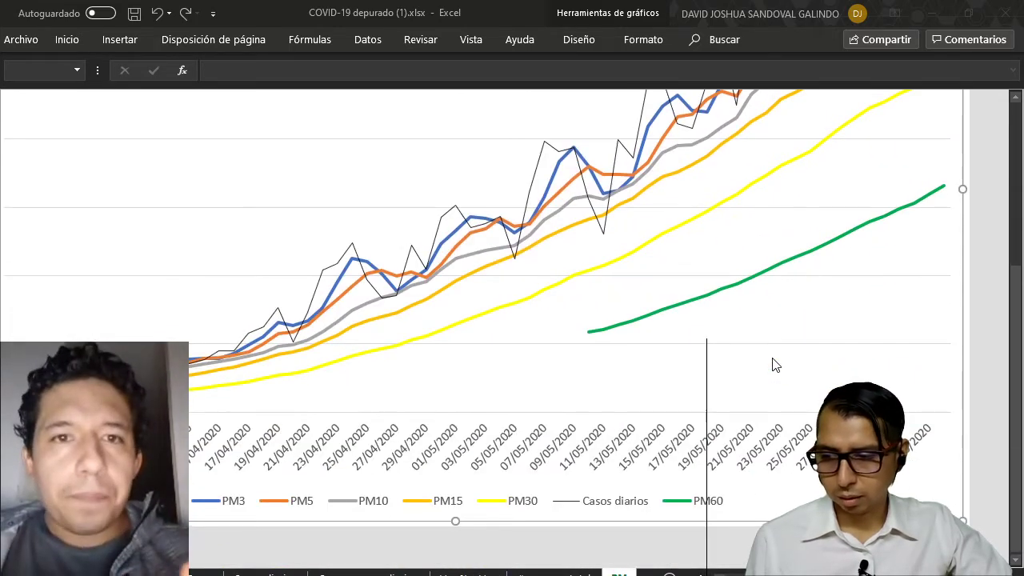
pyautogui.scroll(5, 774, 365)
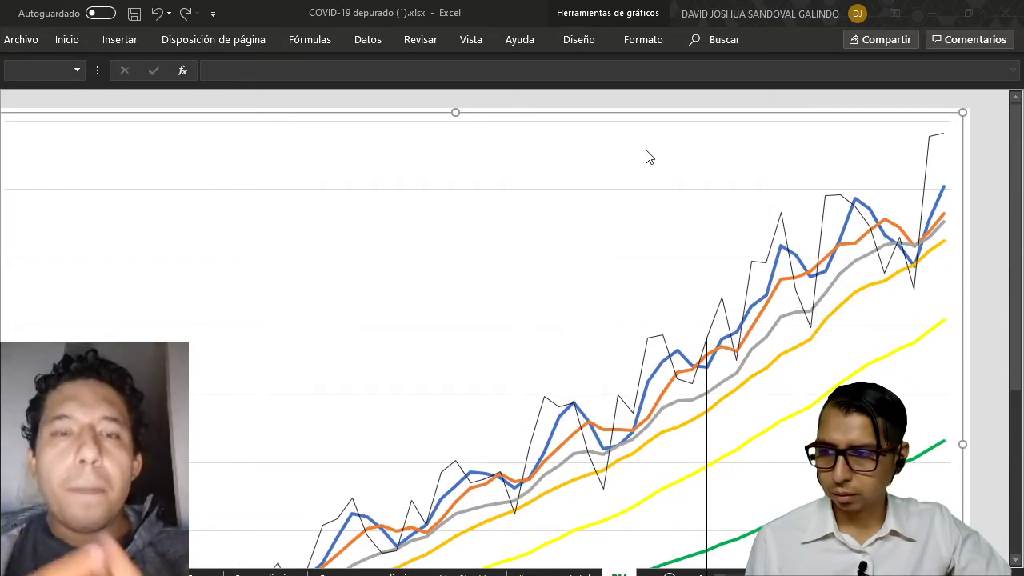
# - Apply the first quick layout, with a chart title and the legend beside the plot, to the moving-average chart
pyautogui.click(630, 40)
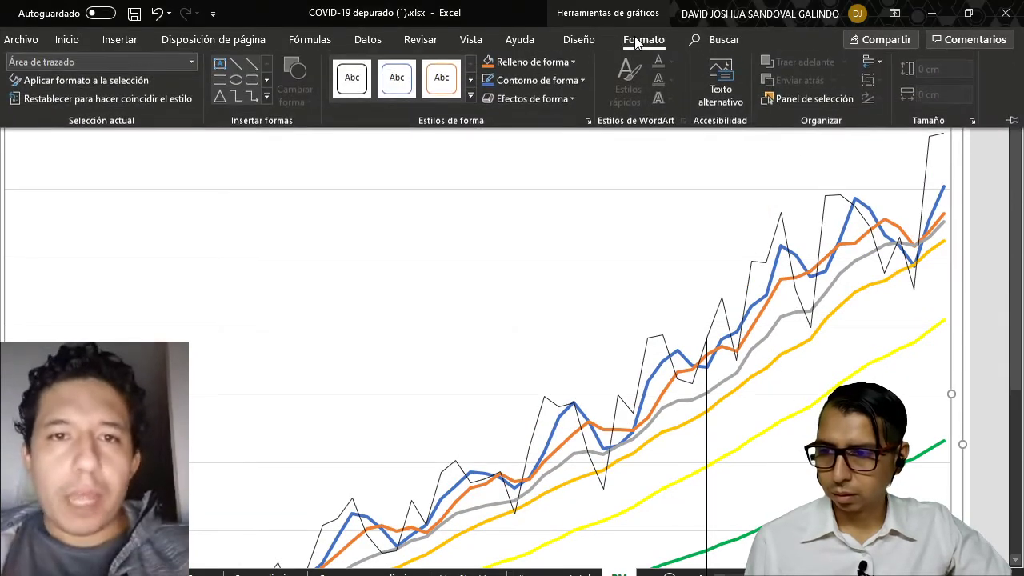
pyautogui.click(582, 39)
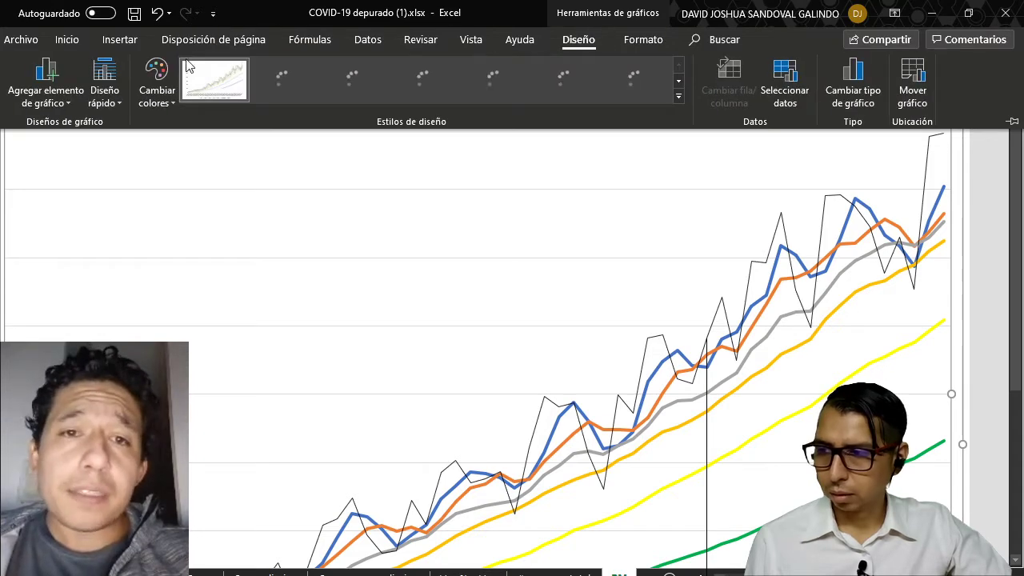
pyautogui.click(102, 98)
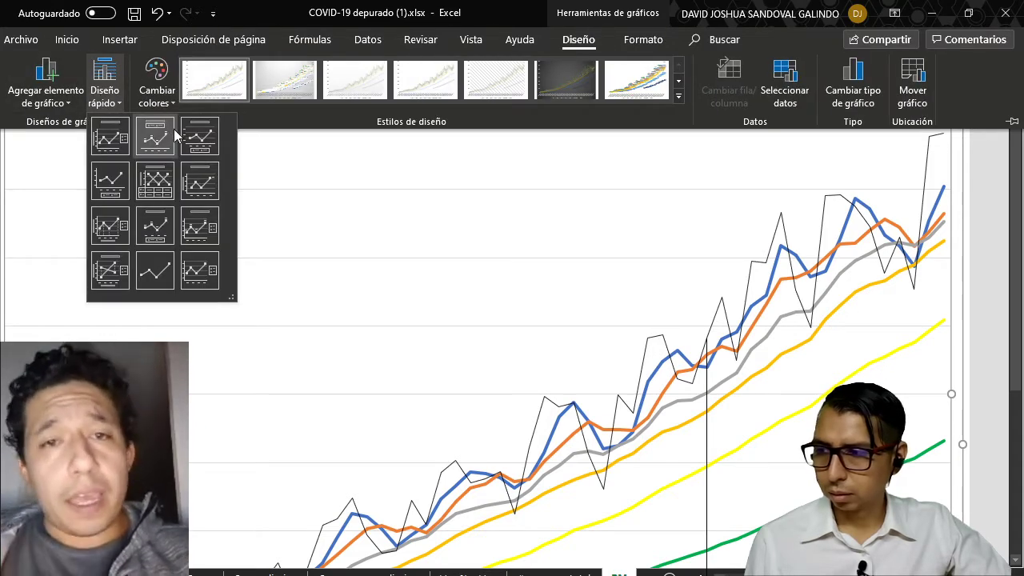
pyautogui.click(110, 144)
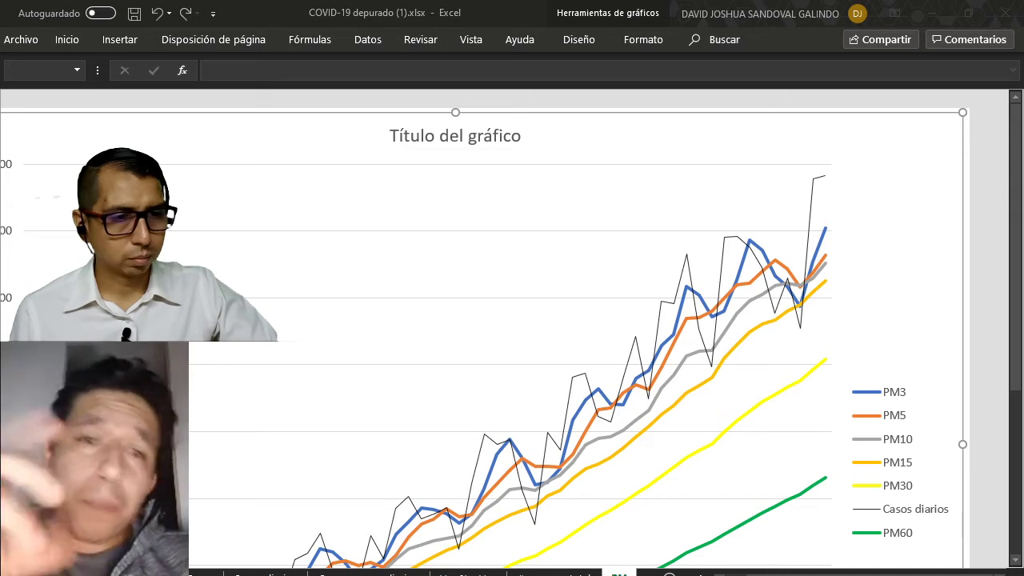
pyautogui.scroll(-1, 963, 315)
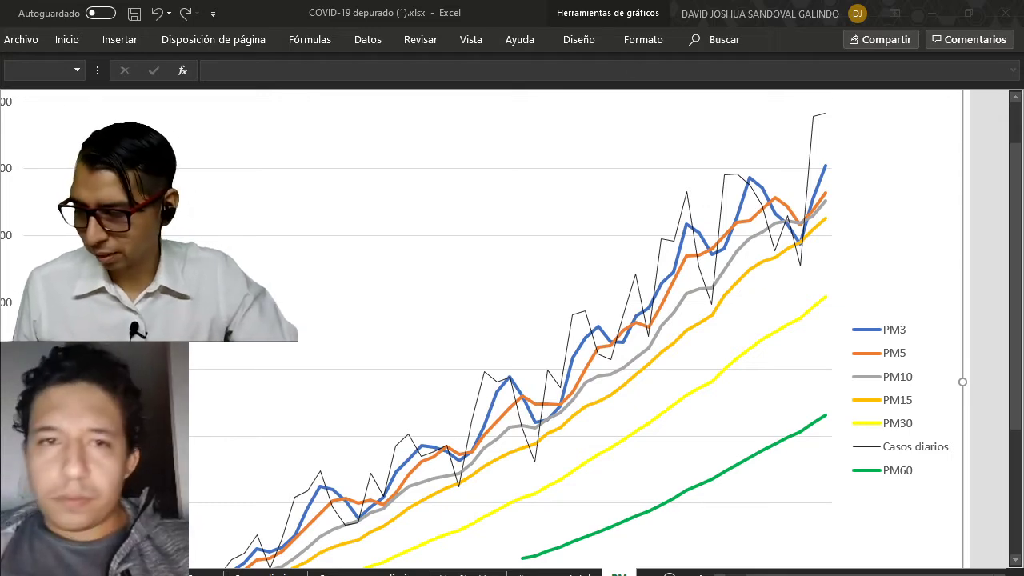
# - Return to the weekly cases sheet and examine the week 12 growth percentages in N92:N98
pyautogui.hotkey('ctrl', 'pageup')
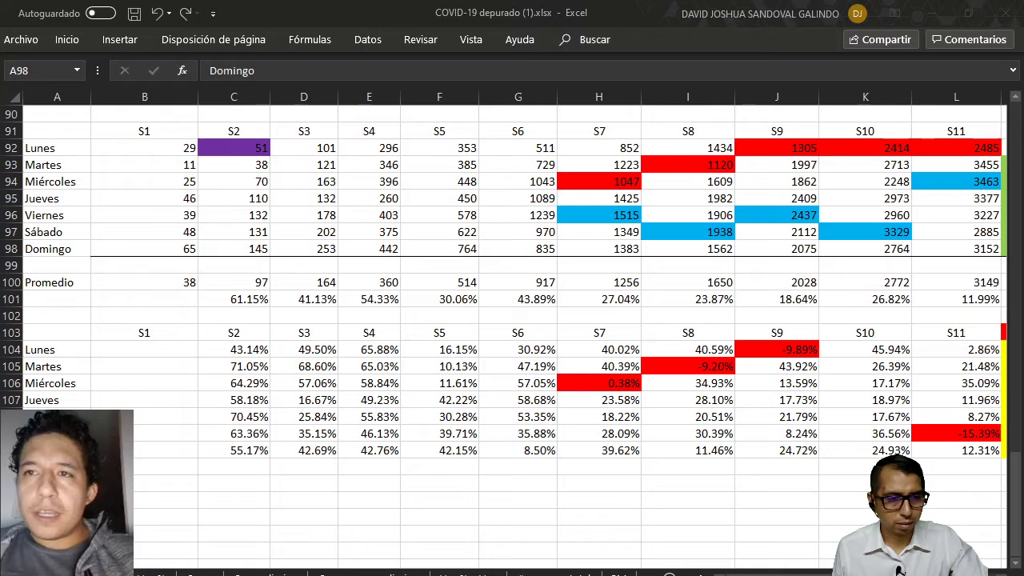
pyautogui.hotkey('alt', 'Tab')
pyautogui.moveTo(724, 572); pyautogui.dragTo(824, 570)
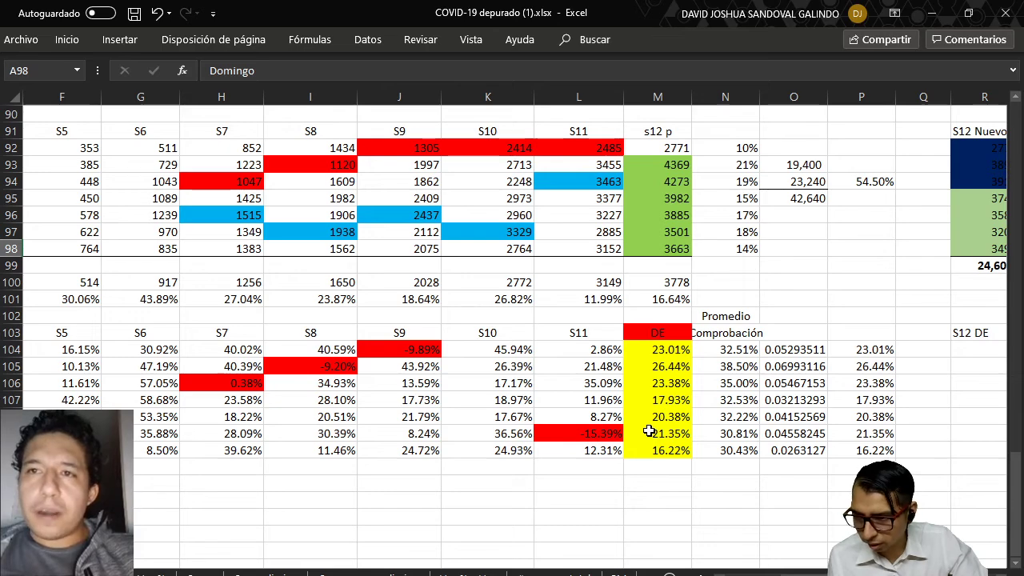
pyautogui.scroll(3, 649, 432)
pyautogui.moveTo(782, 572)
pyautogui.mouseDown()
pyautogui.moveTo(848, 571)
pyautogui.moveTo(800, 571)
pyautogui.mouseUp()
pyautogui.scroll(-2, 704, 384)
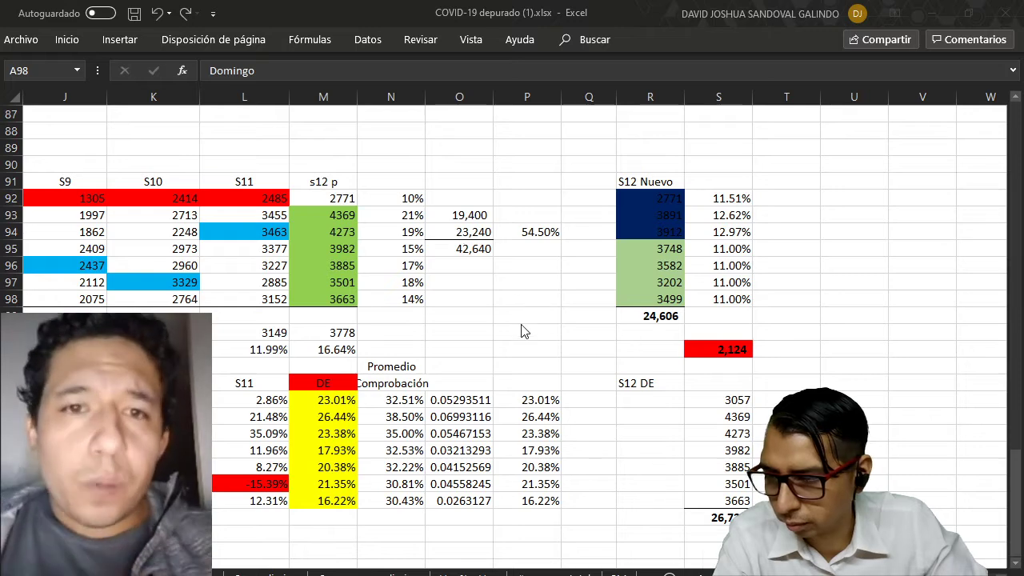
pyautogui.click(411, 234)
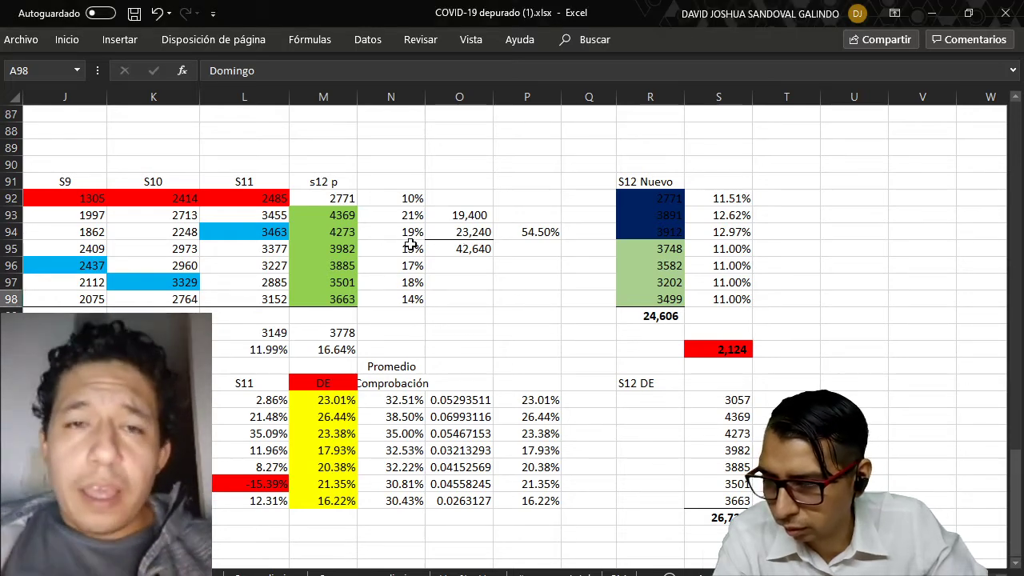
pyautogui.moveTo(400, 198); pyautogui.dragTo(402, 297)
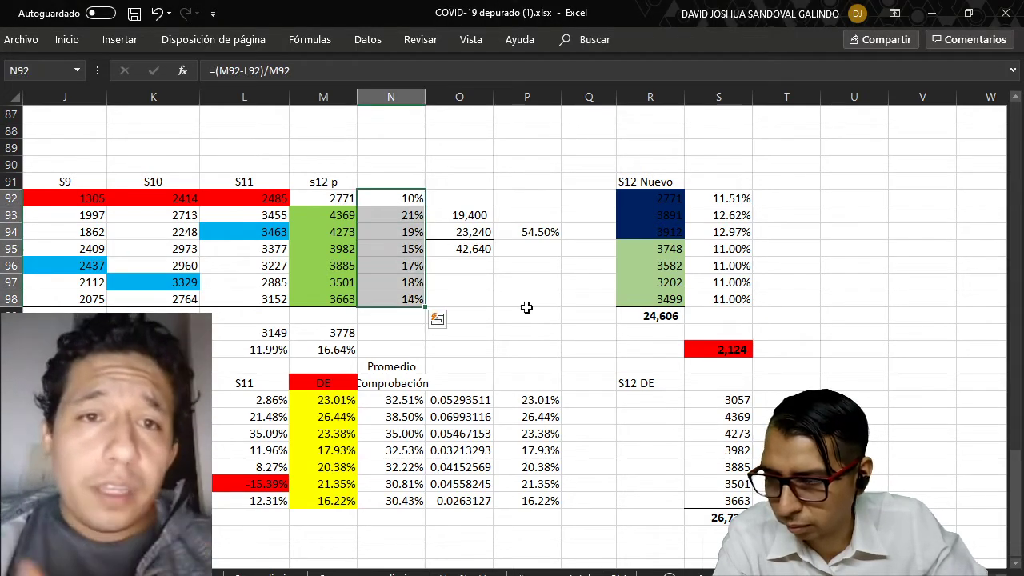
pyautogui.click(487, 282)
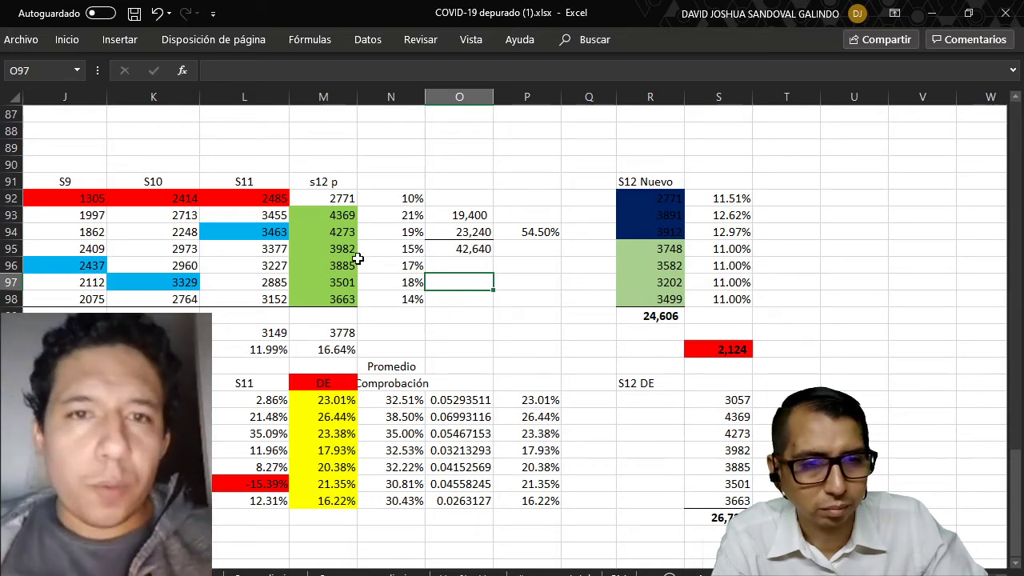
# - Inspect the s12 p values in M92:M94 and the projection formulas in M95:M98
pyautogui.moveTo(324, 199); pyautogui.dragTo(324, 232)
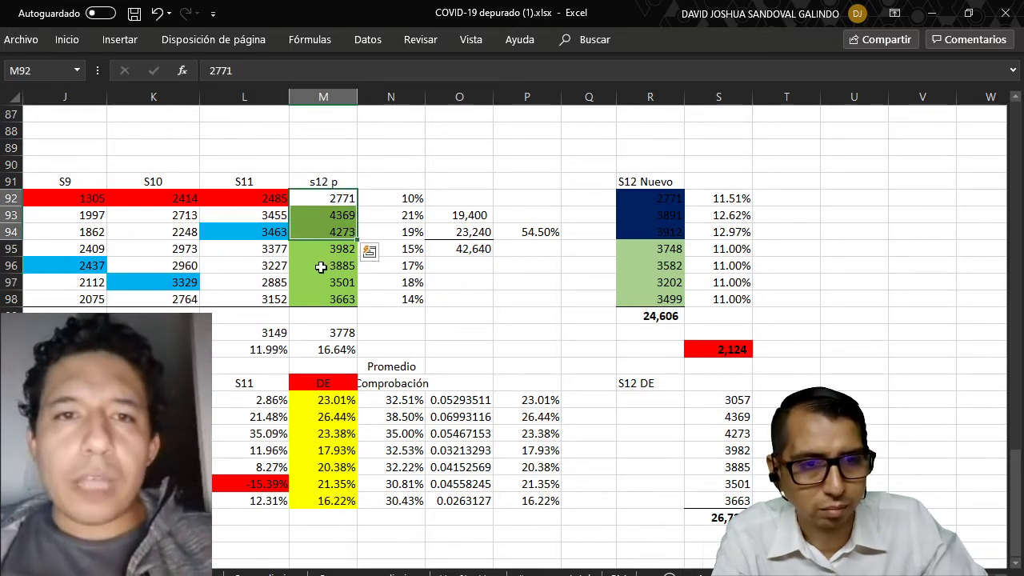
pyautogui.click(326, 253)
pyautogui.moveTo(321, 255); pyautogui.dragTo(302, 311)
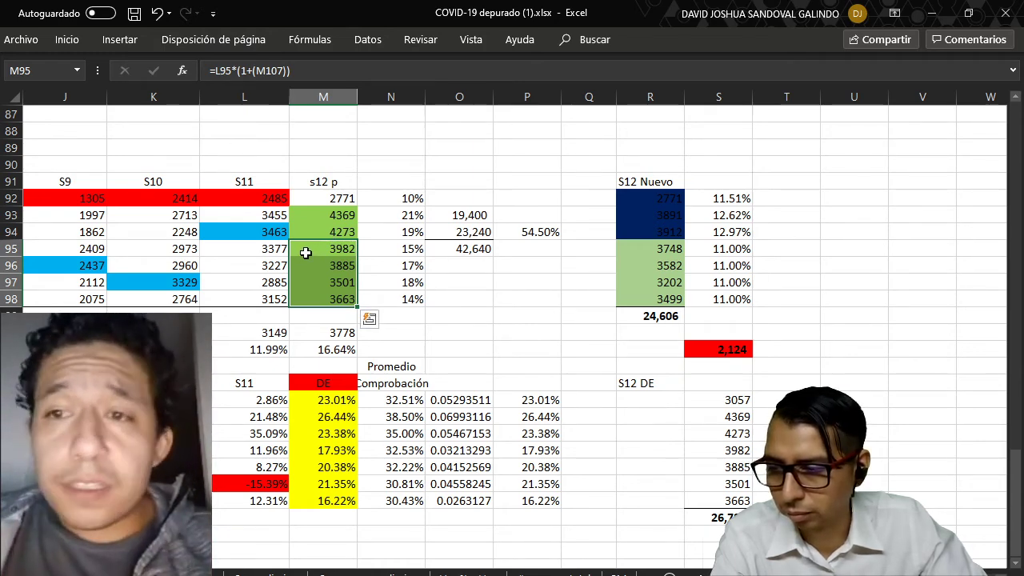
pyautogui.click(304, 252)
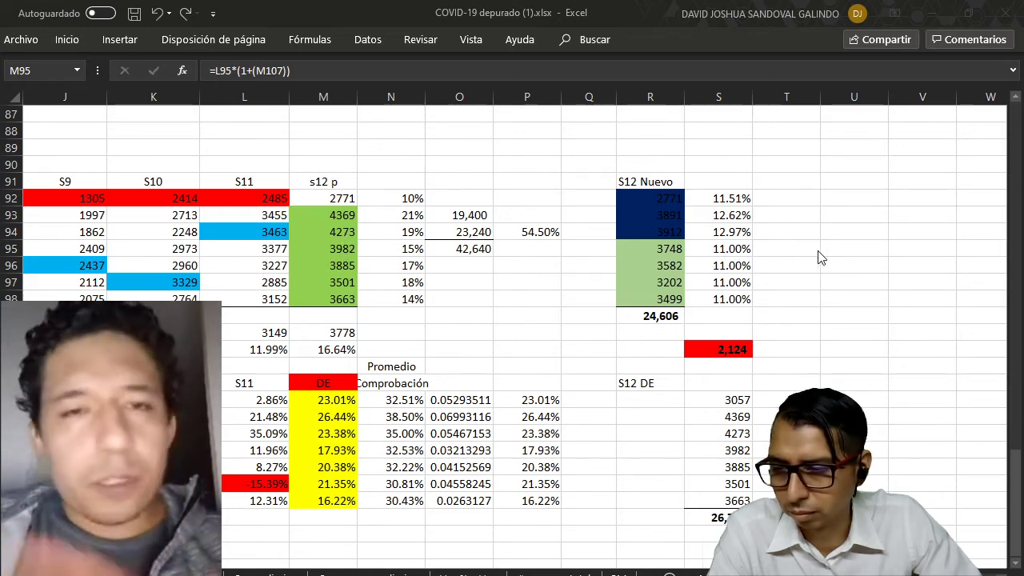
# - Inspect the S12 Nuevo formula in R95 and the total in R99, comparing them with the s12 p column M92:M98
pyautogui.moveTo(720, 214); pyautogui.dragTo(712, 264)
pyautogui.moveTo(649, 249)
pyautogui.mouseDown()
pyautogui.moveTo(644, 265)
pyautogui.moveTo(644, 250)
pyautogui.mouseUp()
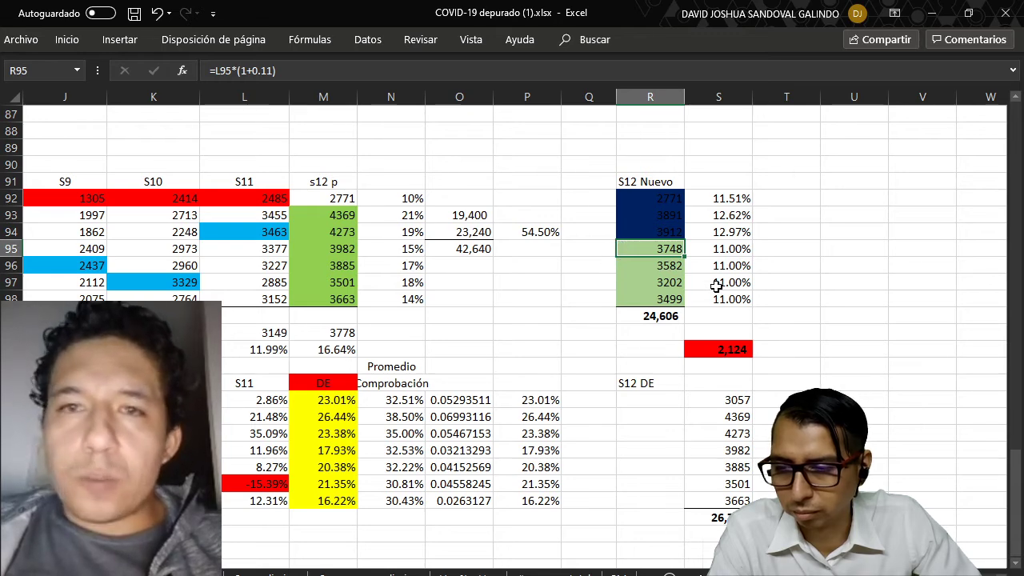
pyautogui.click(645, 328)
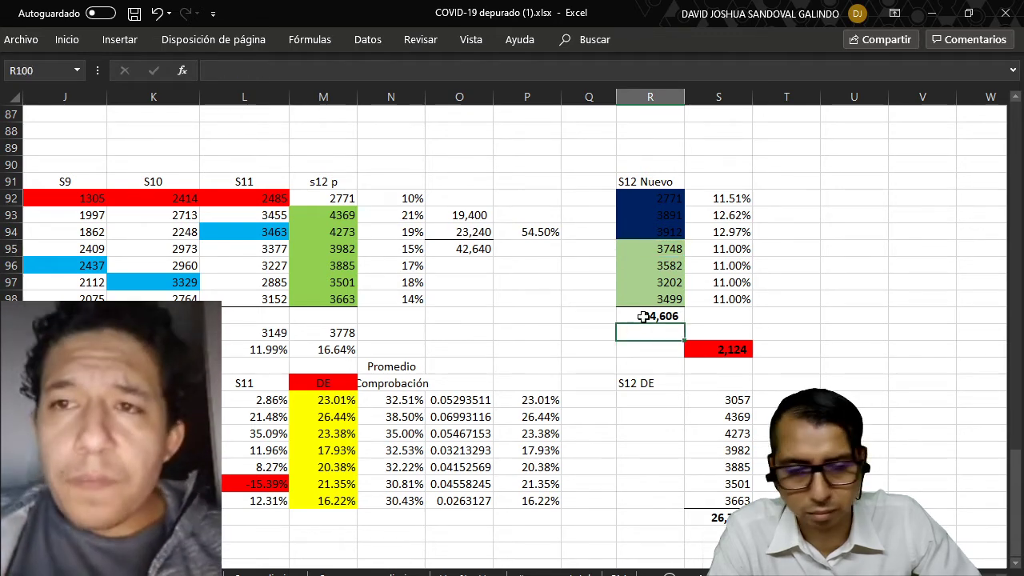
pyautogui.click(643, 317)
pyautogui.click(646, 333)
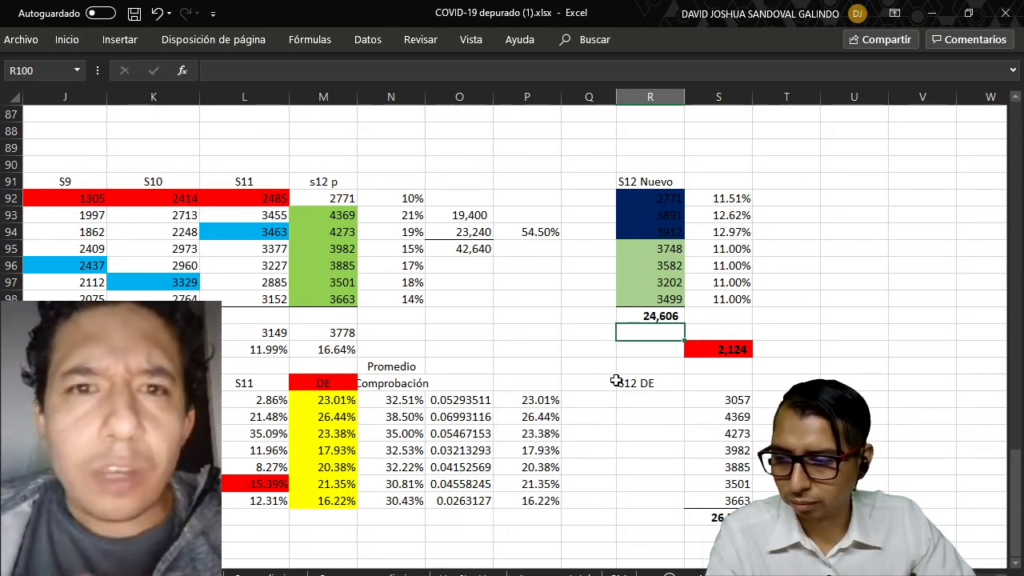
pyautogui.moveTo(336, 199); pyautogui.dragTo(324, 300)
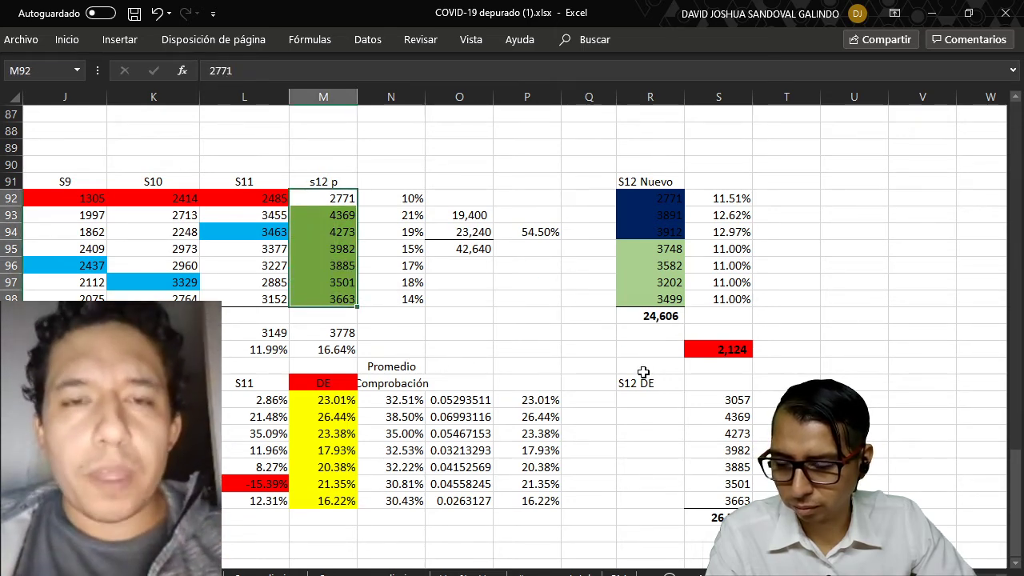
pyautogui.click(619, 330)
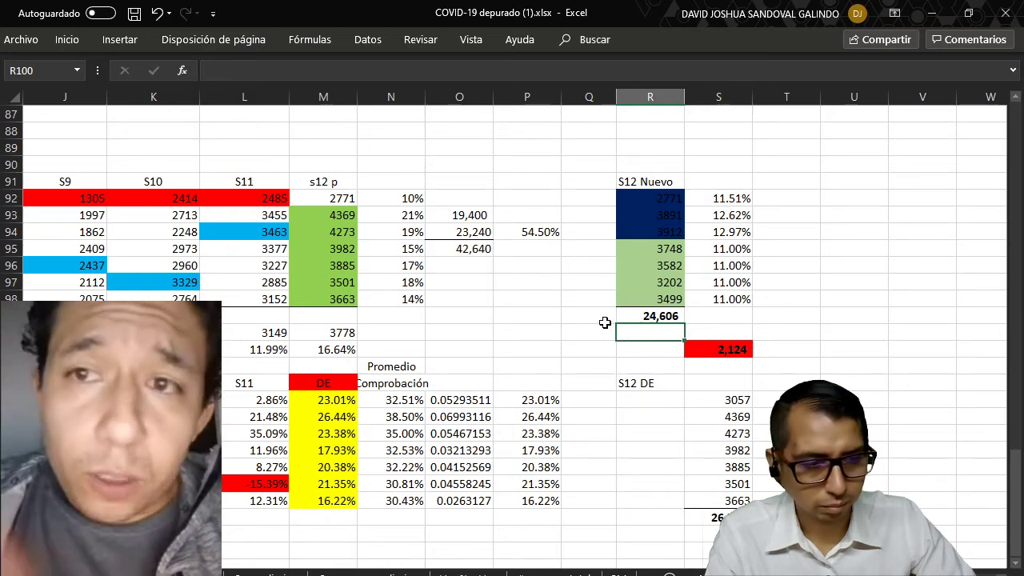
pyautogui.click(655, 315)
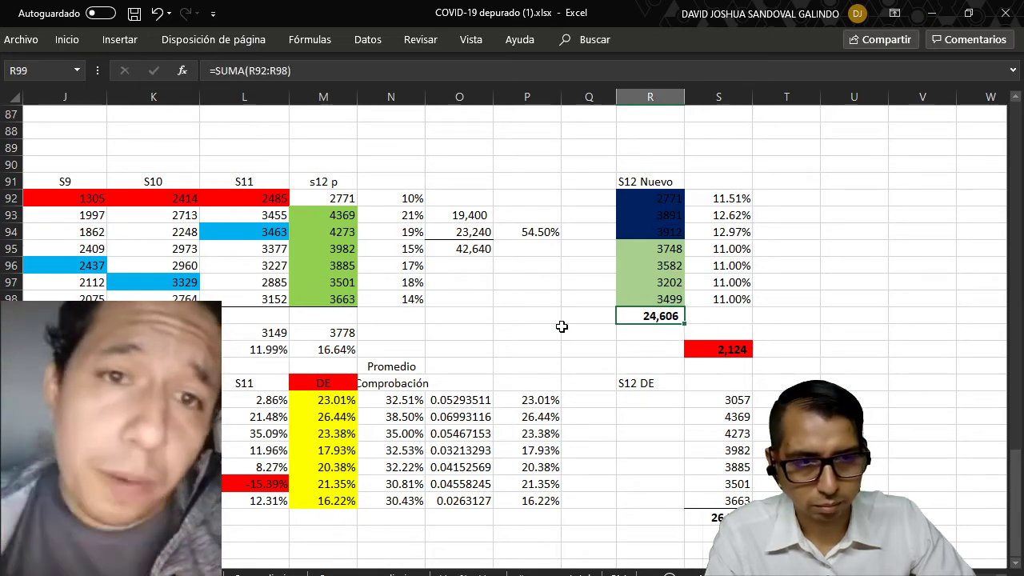